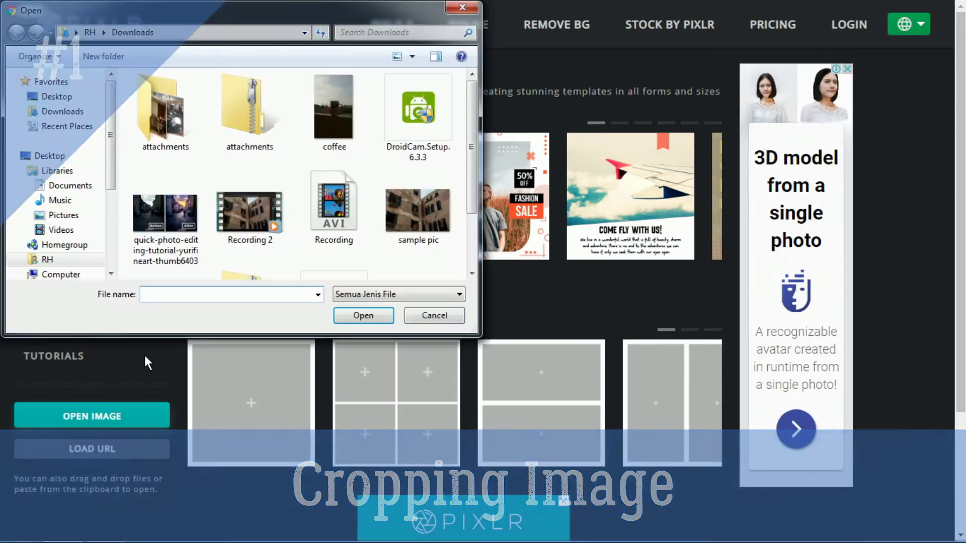
- Open the "sample pic" image from the Downloads folder and duplicate its background layer
click(420, 222)
click(364, 308)
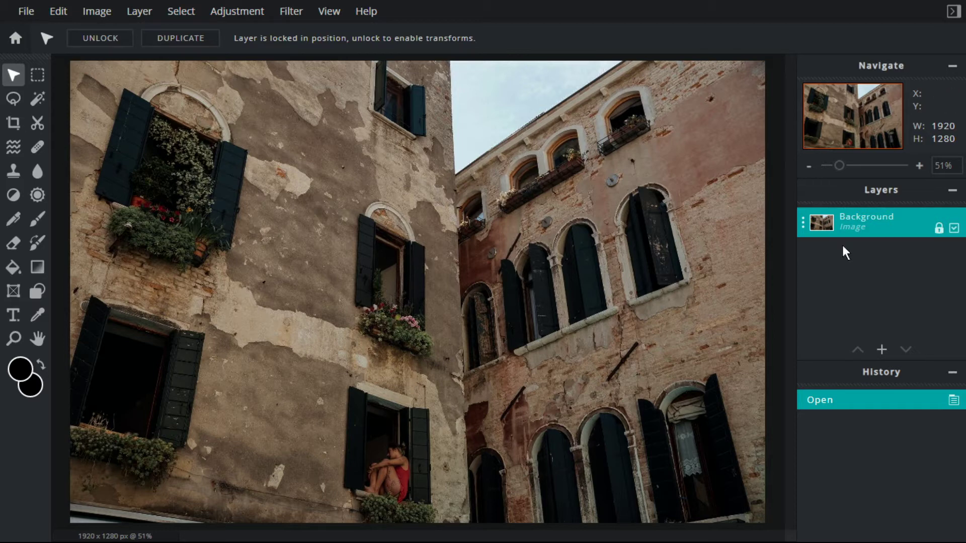
click(143, 11)
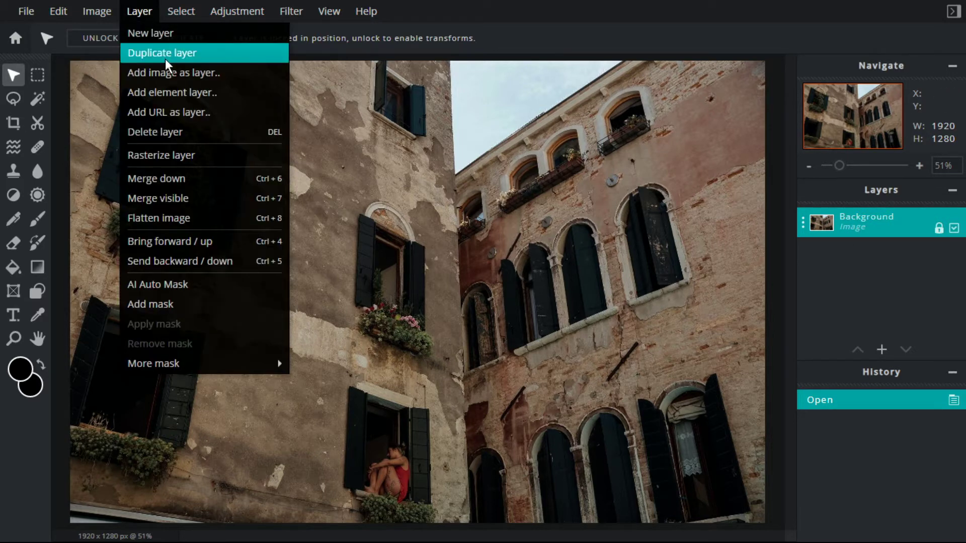
click(165, 59)
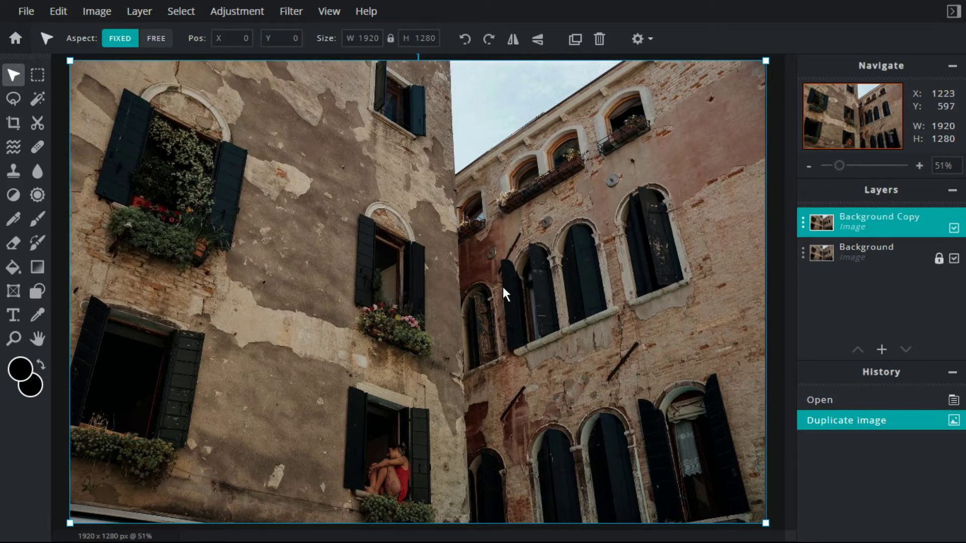
- Start cropping the image with a fixed ratio, trying the 4:3 (Monitor) preset and switching to 16:9 (Widescreen)
click(18, 121)
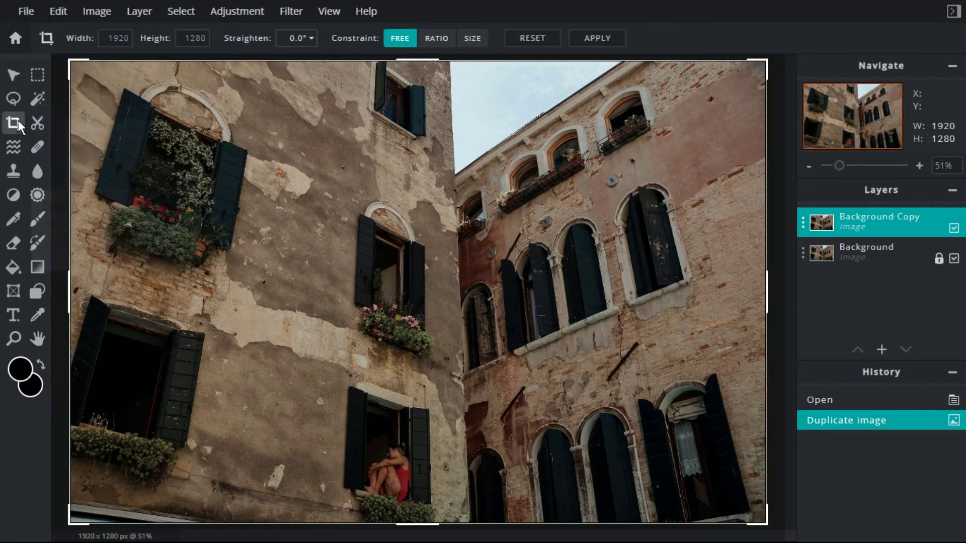
click(433, 38)
click(475, 45)
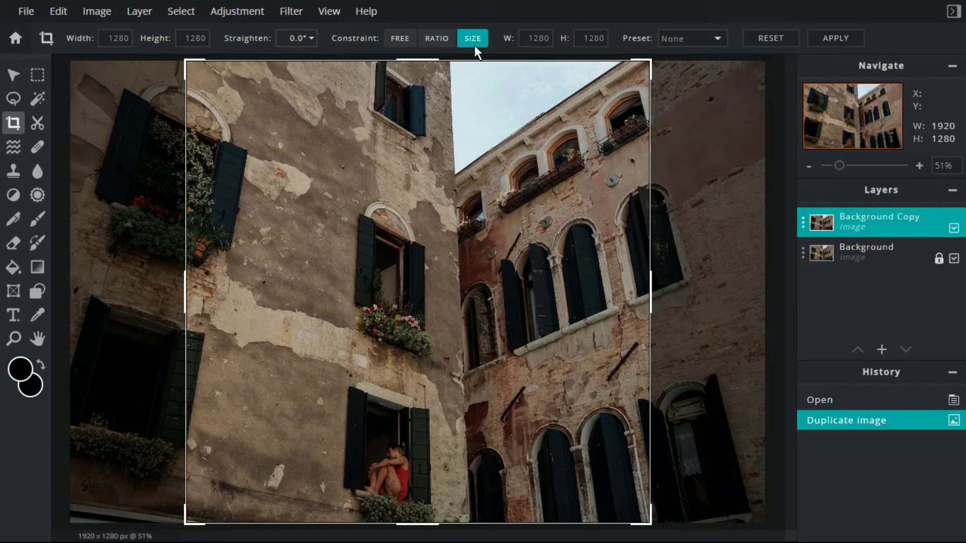
click(444, 37)
click(694, 40)
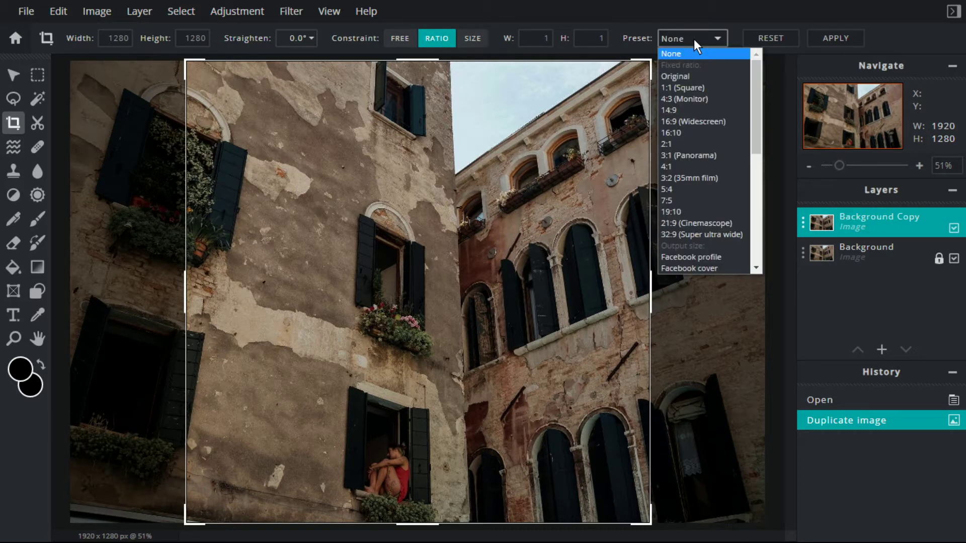
click(687, 96)
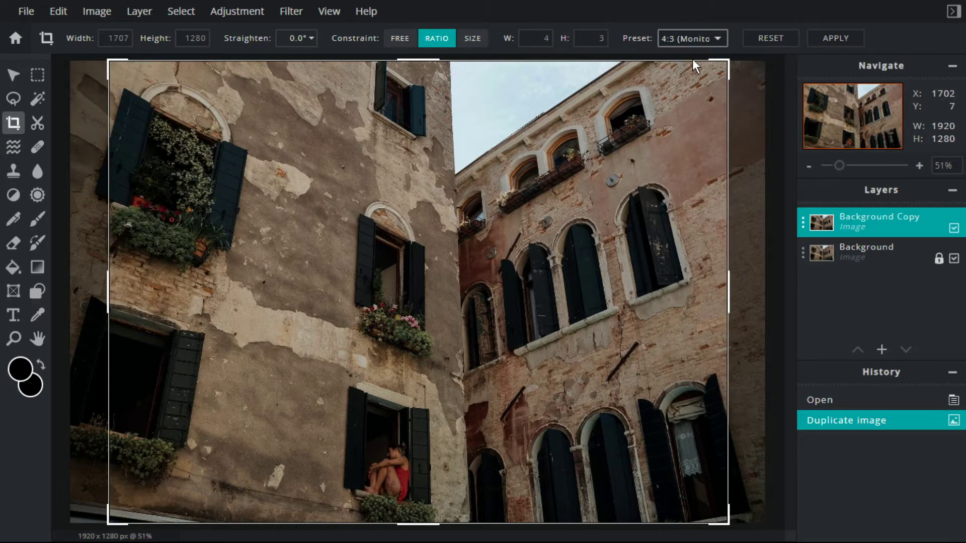
click(701, 43)
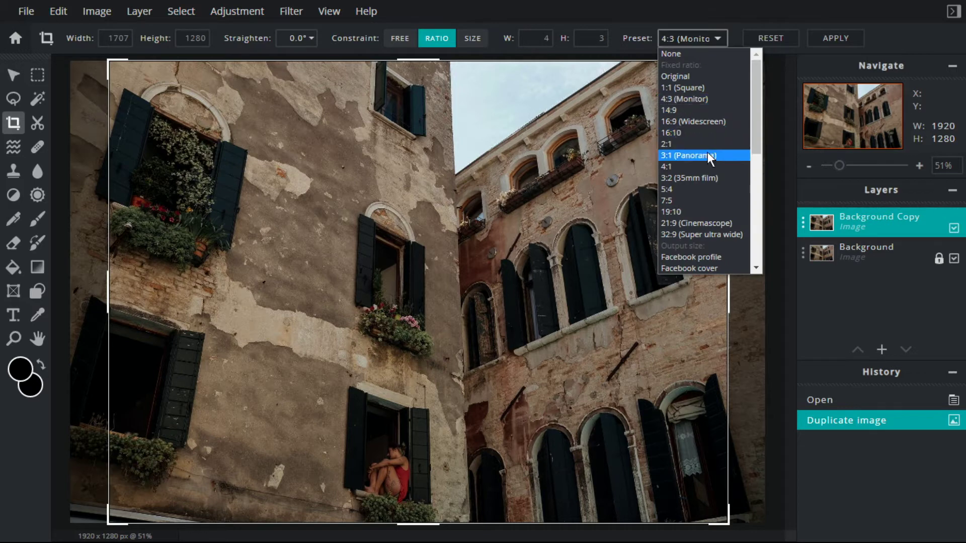
click(716, 122)
- Crop the image with the Full HD 1920x1080 preset, keeping the frame against the photo's lower edge
click(690, 42)
drag(757, 71, 728, 206)
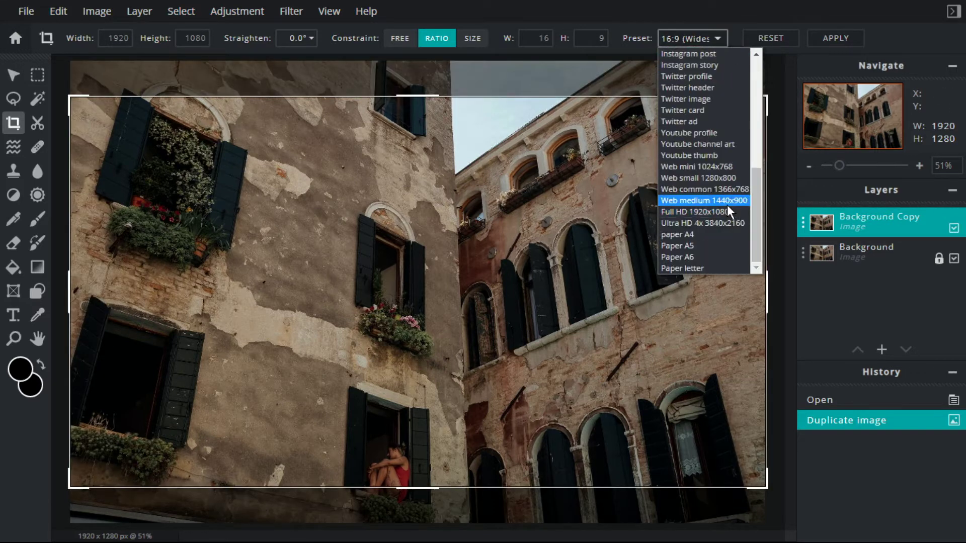
click(696, 210)
drag(419, 192, 442, 244)
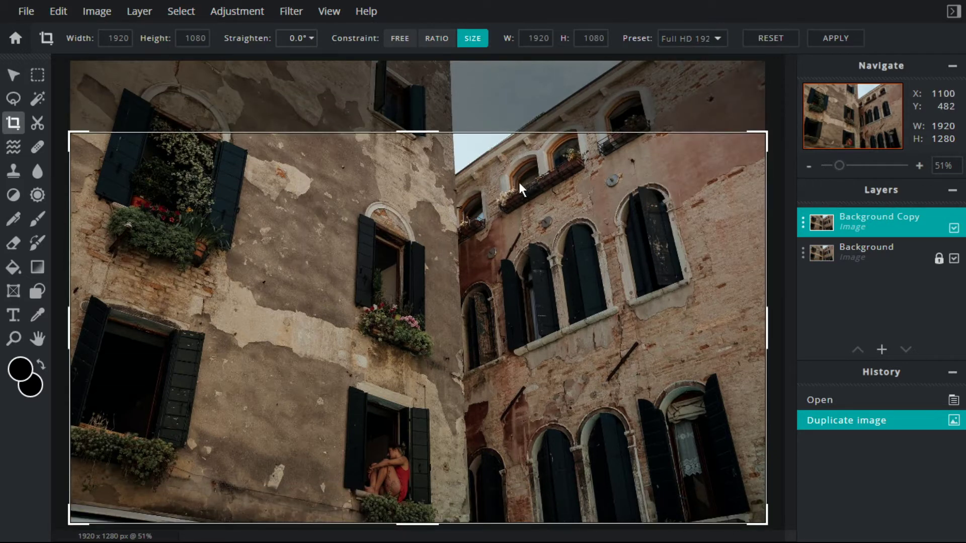
click(835, 38)
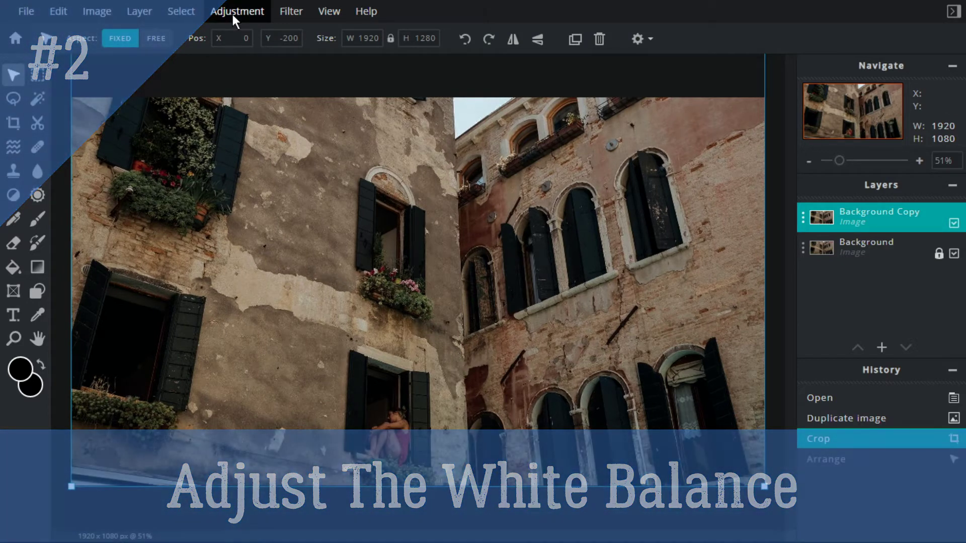
- Apply the Auto adjust correction to the Background Copy layer
click(234, 12)
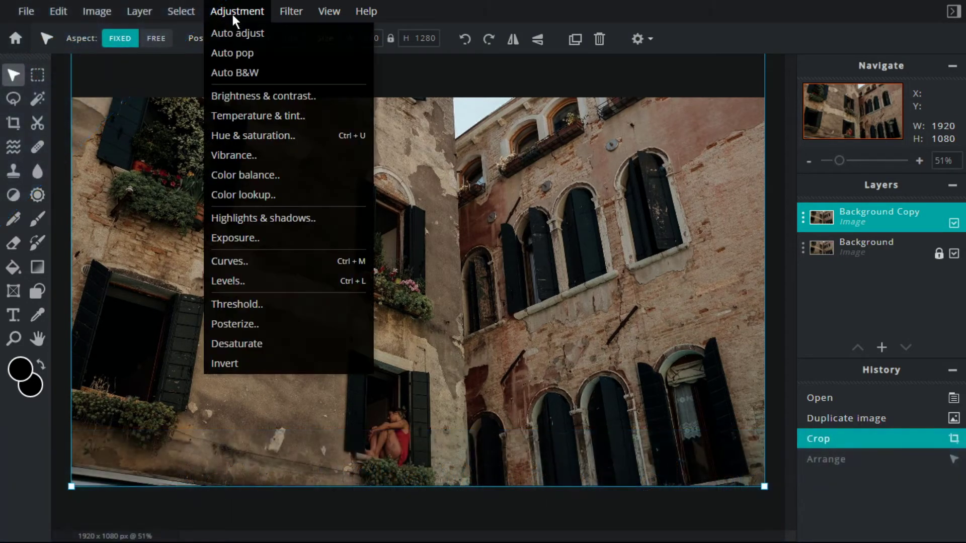
click(261, 31)
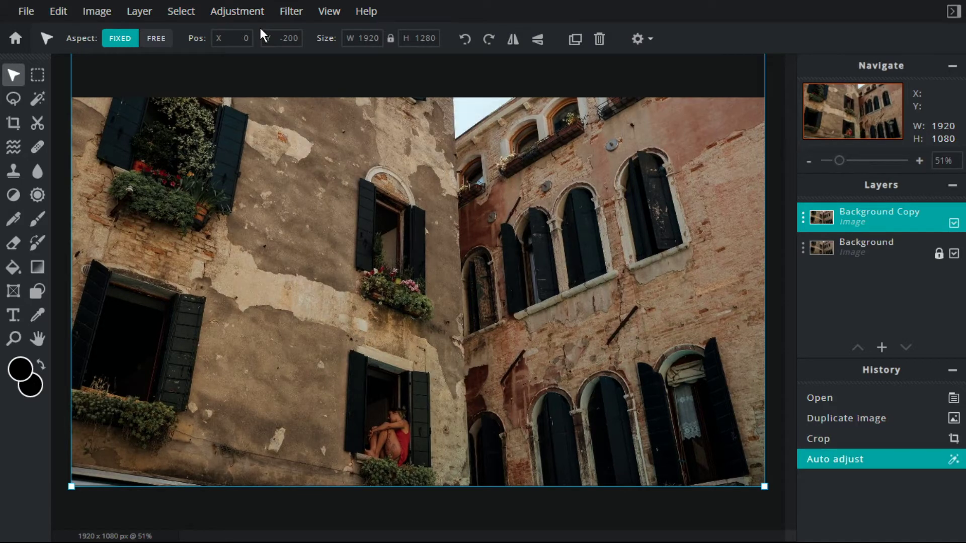
- Sample the pale sky between the buildings as the main colour and check its red, green and blue values
click(40, 316)
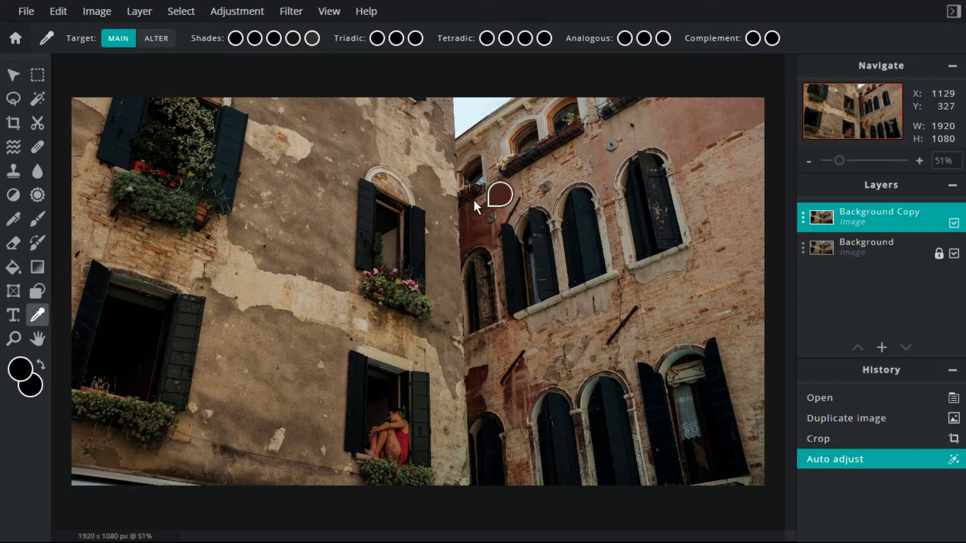
click(469, 109)
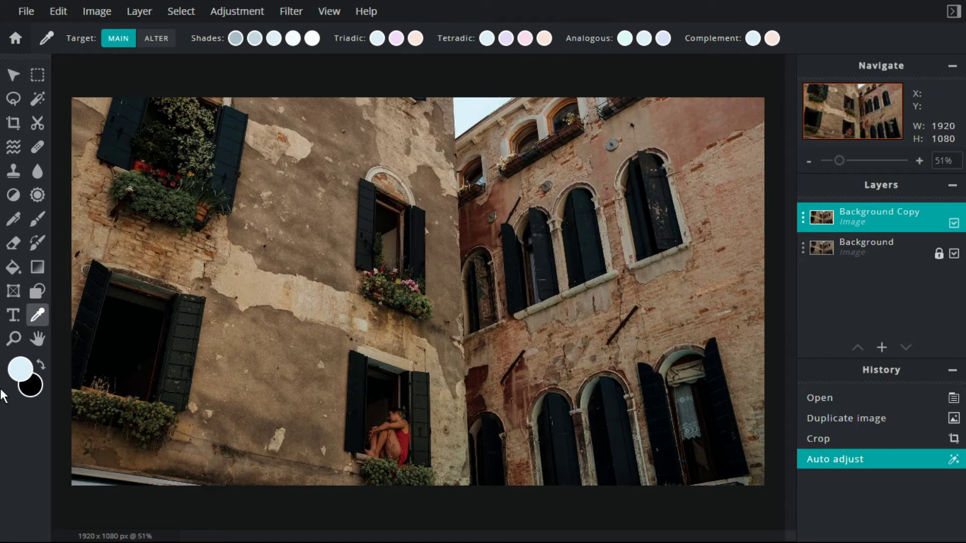
click(19, 371)
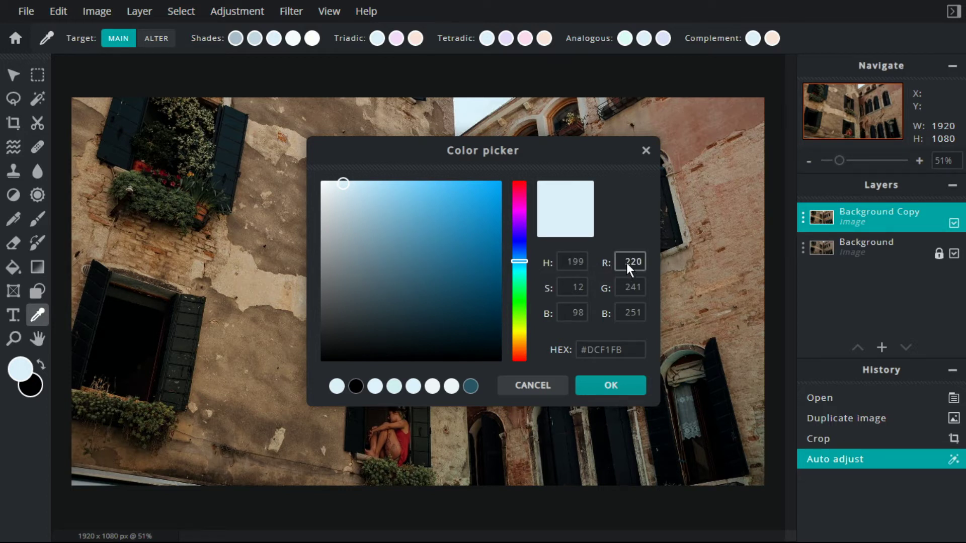
click(626, 288)
click(625, 312)
click(615, 385)
- Apply a Color balance adjustment to the midtones with green at 21 and blue at 31
click(227, 12)
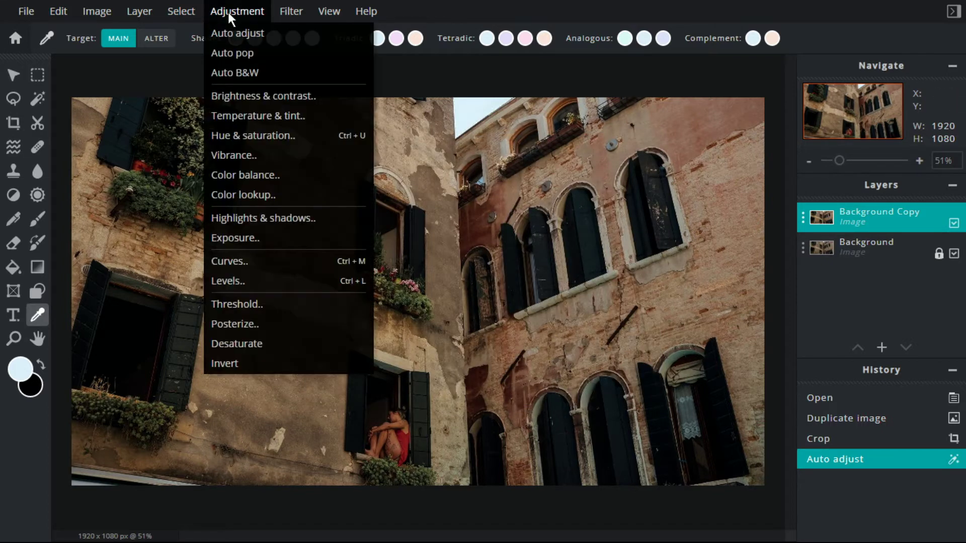
click(252, 173)
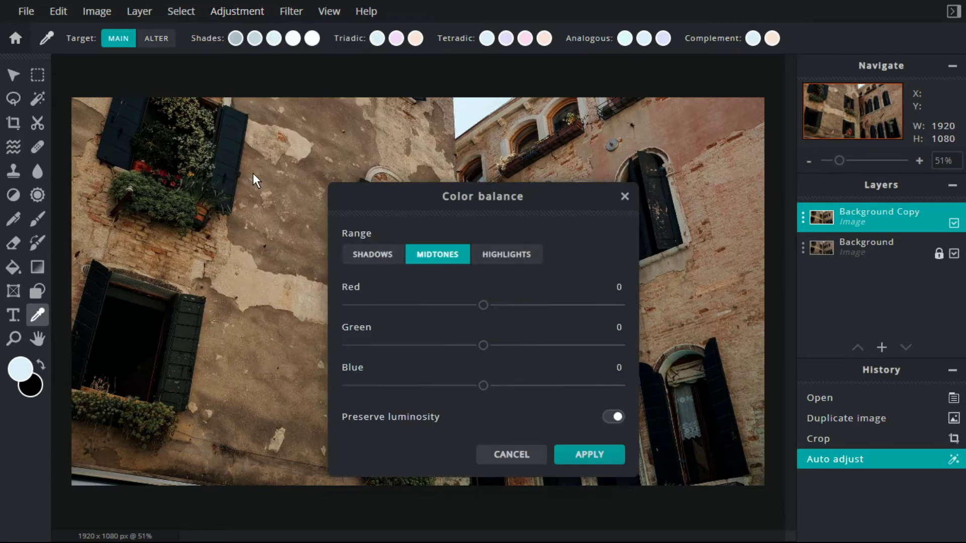
click(622, 328)
text(21)
click(621, 368)
text(31)
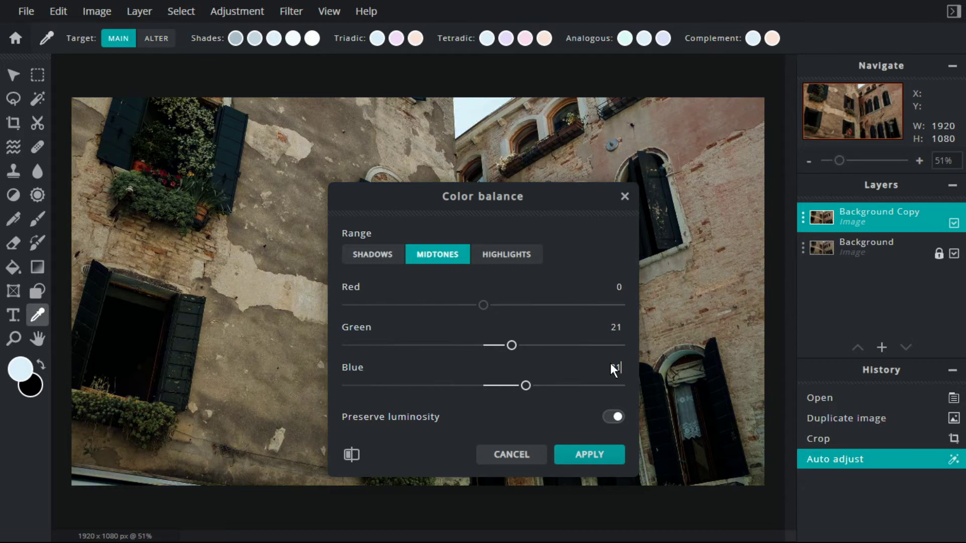
click(591, 456)
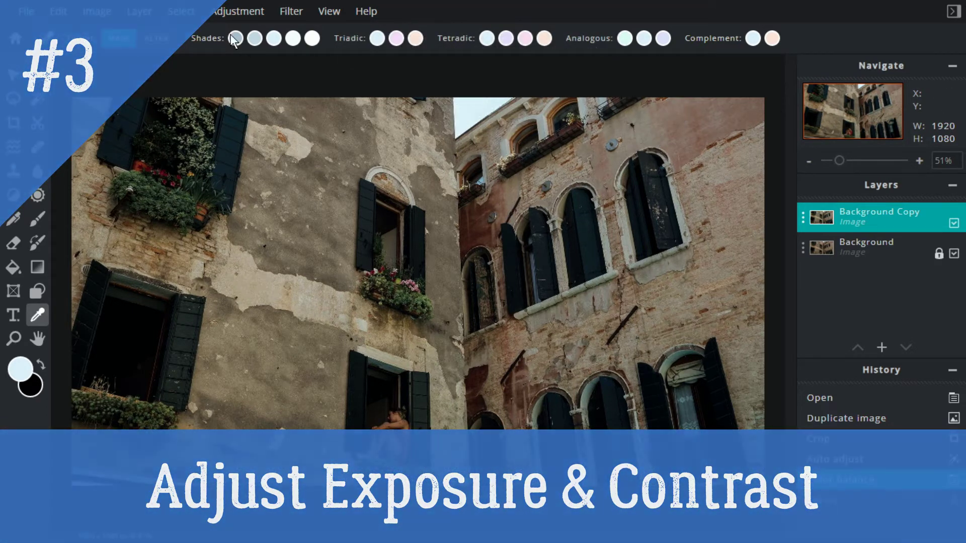
- Brighten the Background Copy layer with an Exposure adjustment of about 48
click(240, 12)
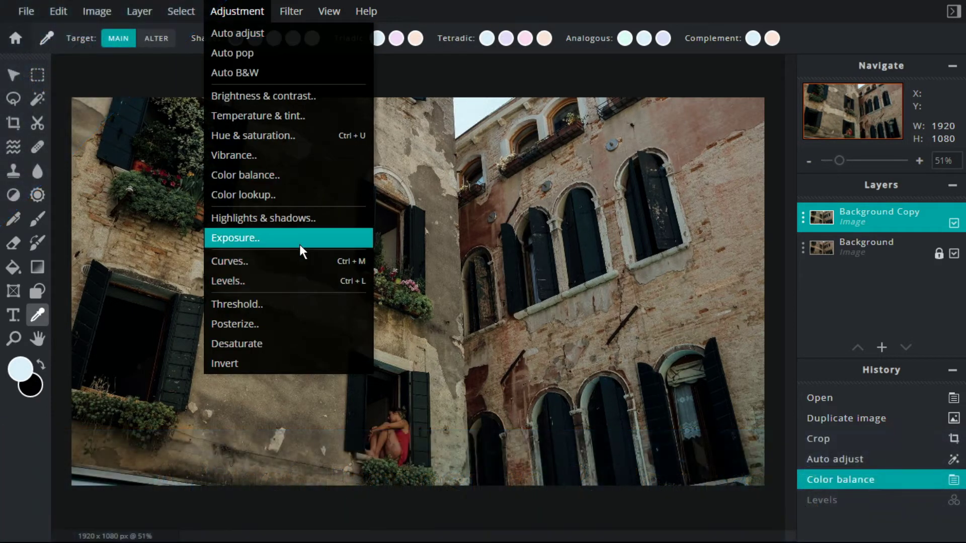
click(295, 242)
drag(779, 325, 863, 331)
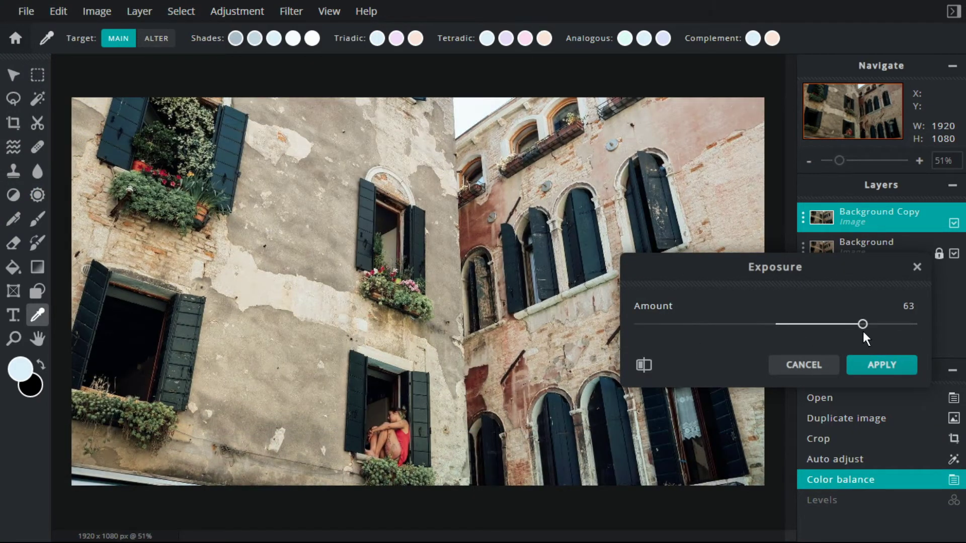
drag(856, 326, 842, 326)
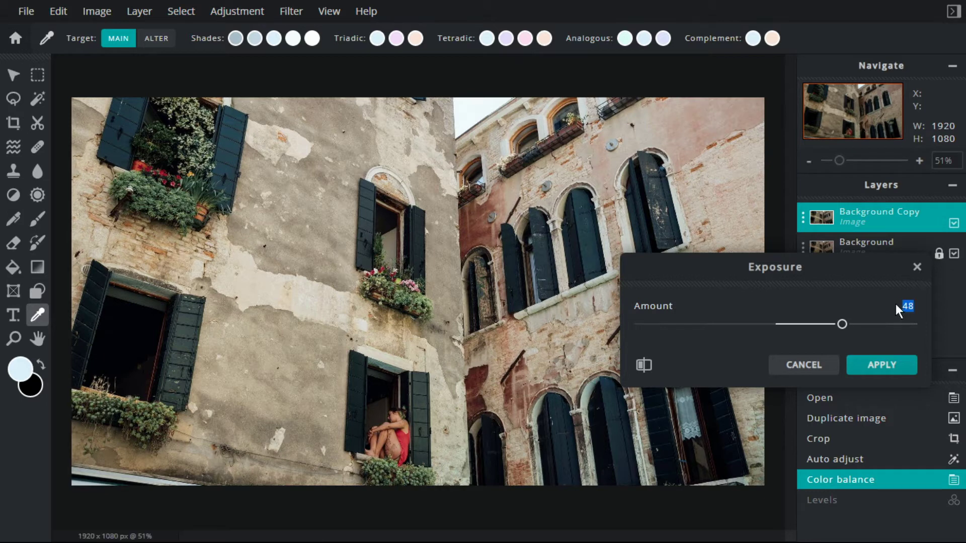
text(0)
click(869, 361)
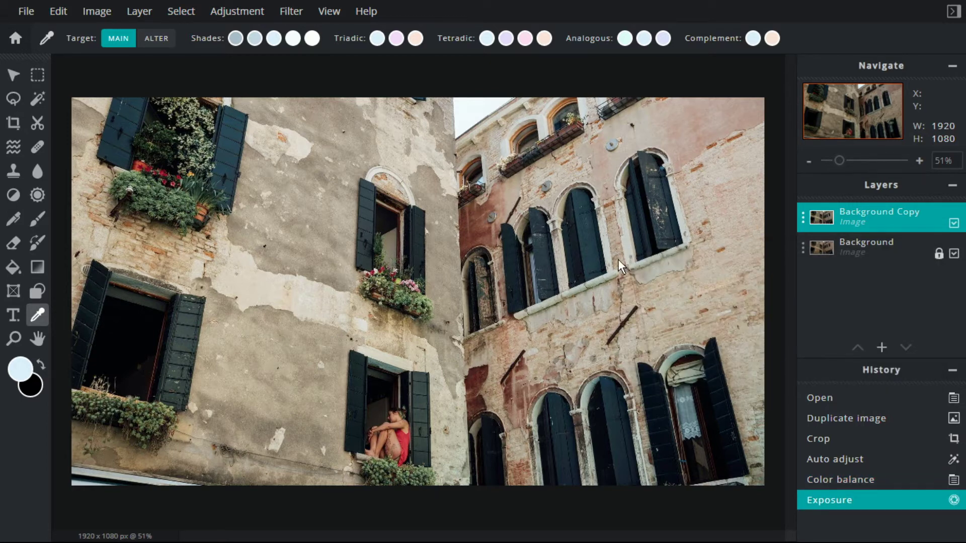
- Apply a Levels adjustment to the combined channels with the midtone input set to 1.2
click(215, 12)
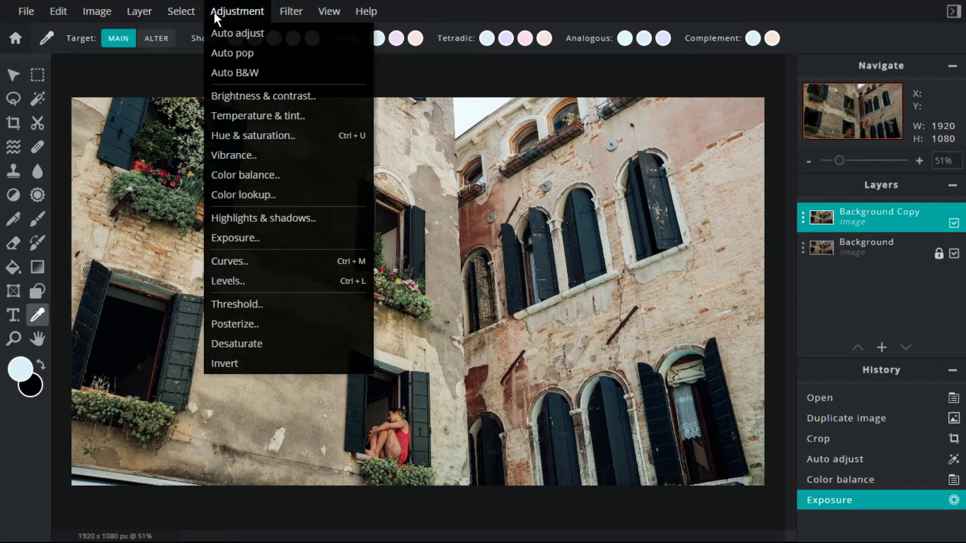
click(262, 279)
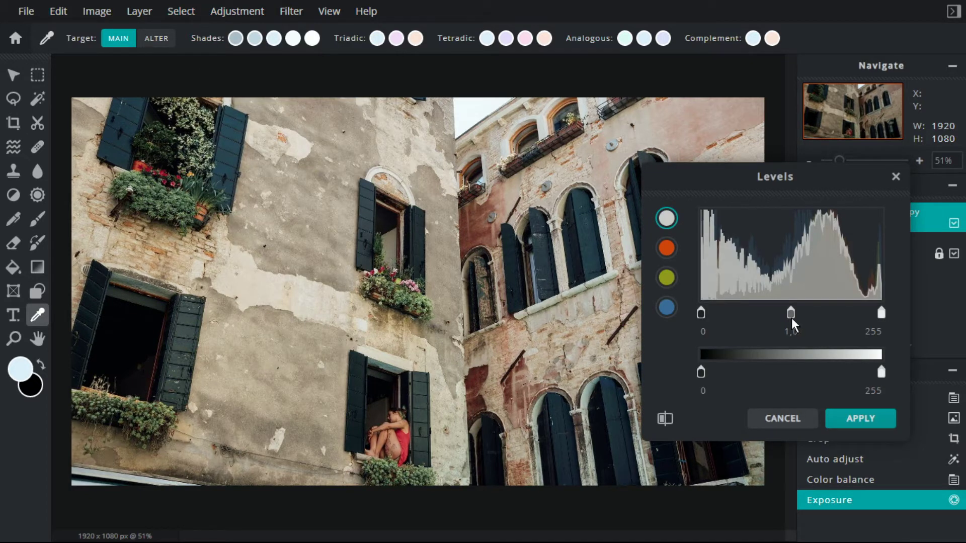
drag(792, 313, 800, 314)
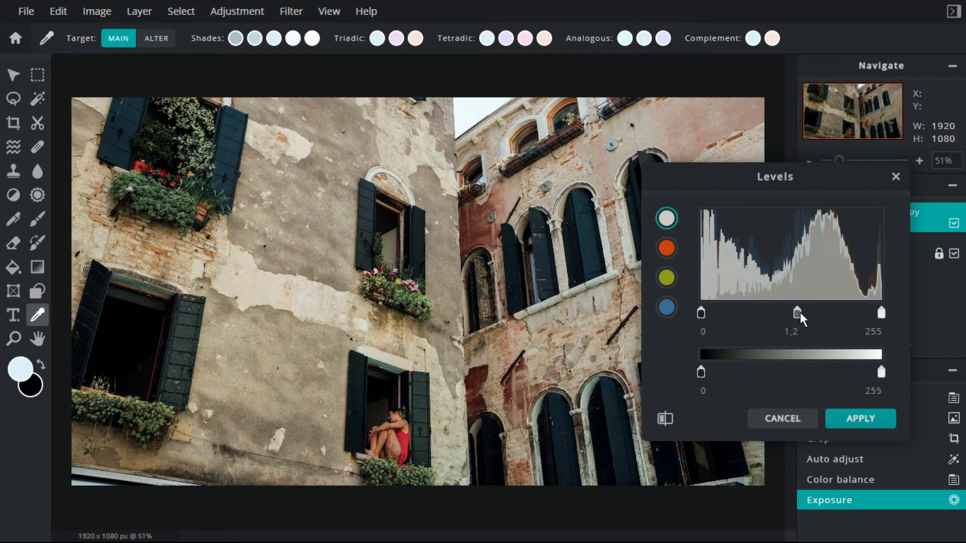
click(853, 417)
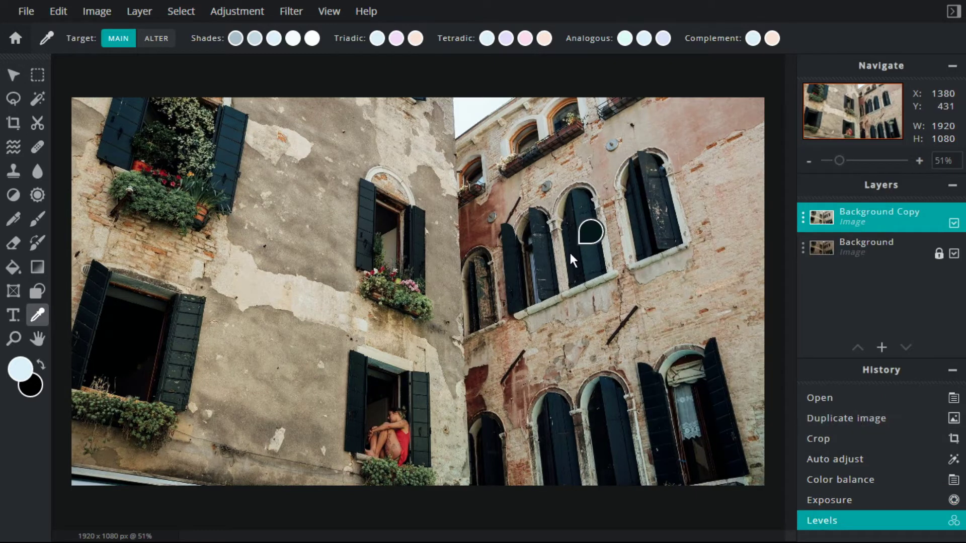
- Apply a Brightness & contrast adjustment with the contrast set to 10
mouse_move(291, 11)
mouse_move(255, 14)
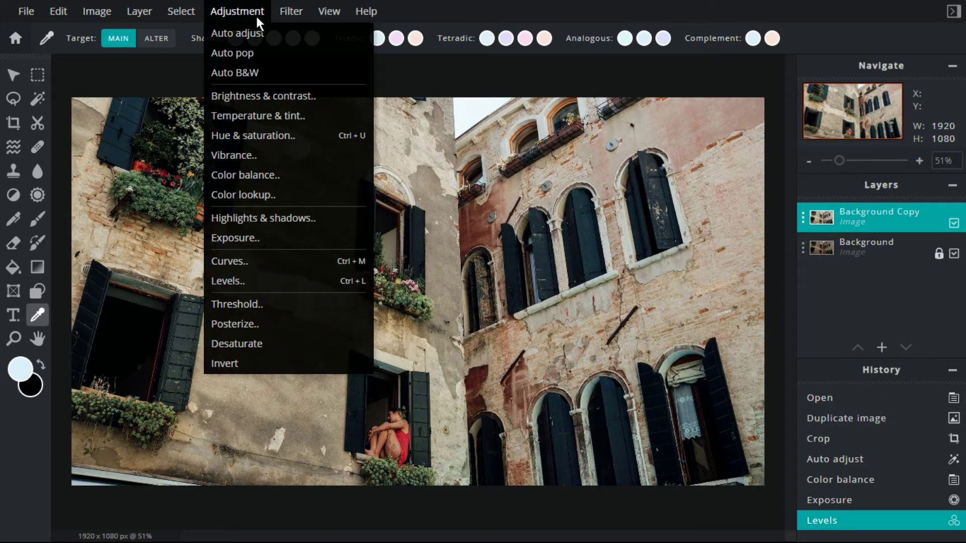
click(263, 95)
drag(687, 252, 661, 252)
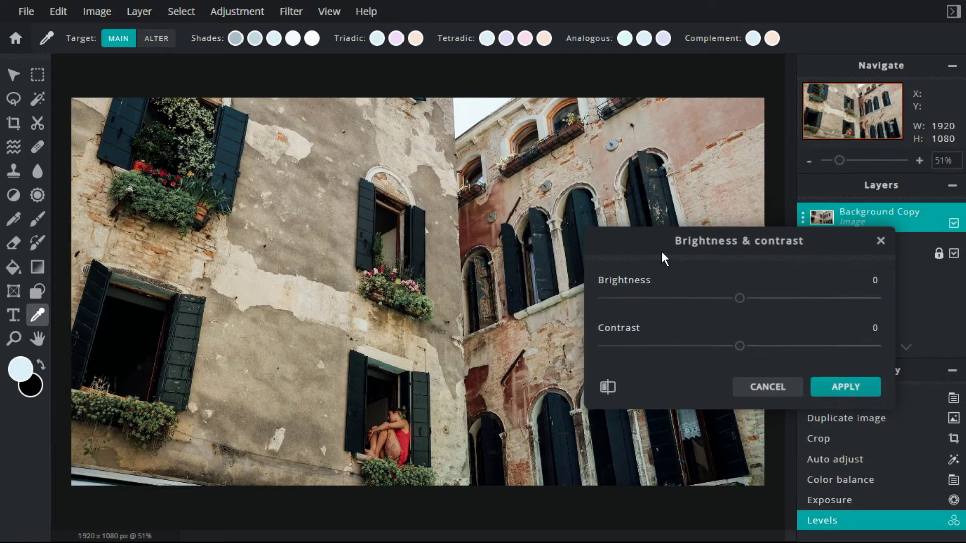
click(877, 329)
double_click(878, 328)
text(10)
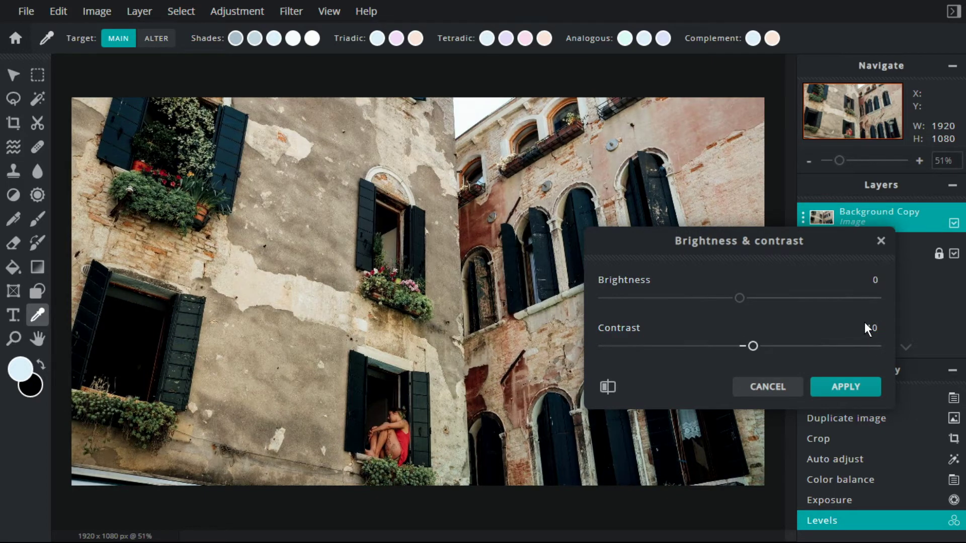
click(840, 388)
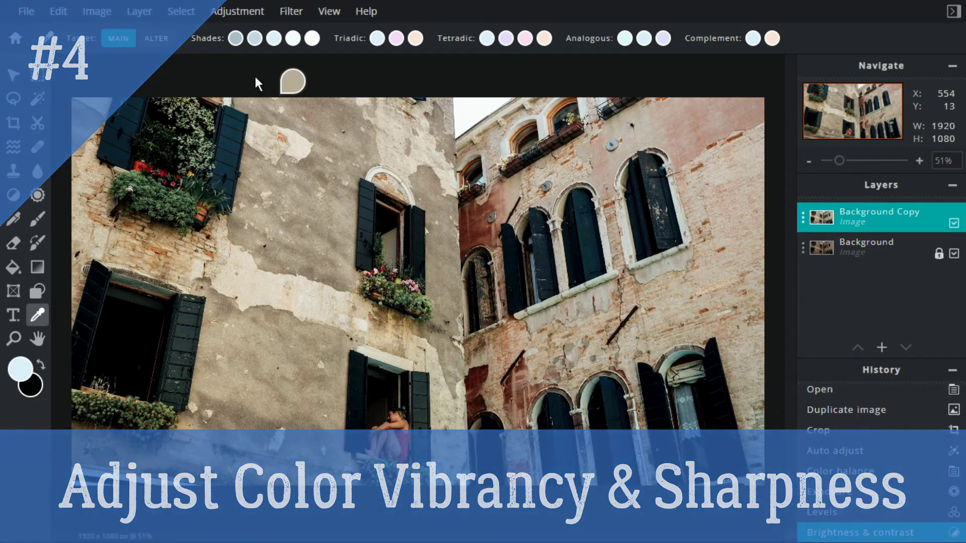
- Apply a Vibrance adjustment with an amount of 50 to the Background Copy layer
click(240, 14)
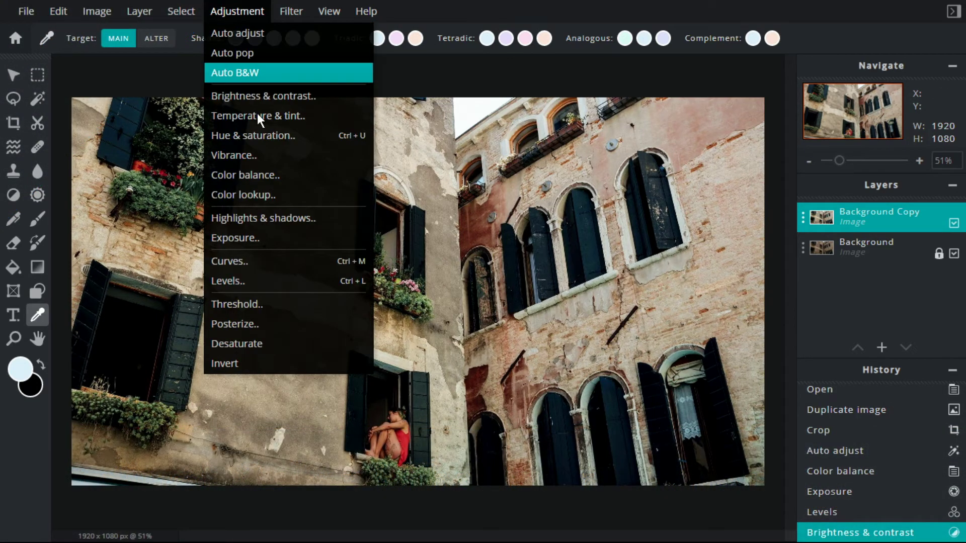
click(265, 156)
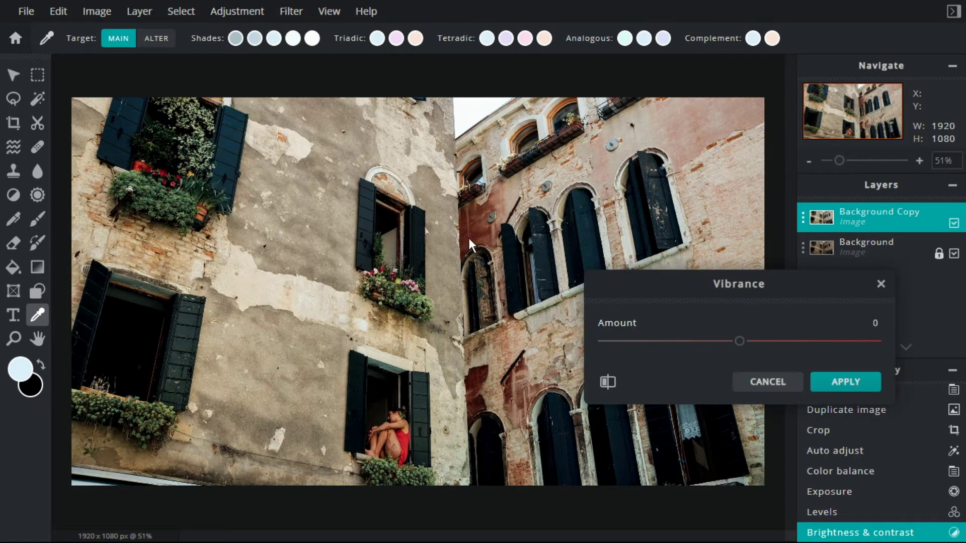
drag(742, 342, 760, 342)
click(799, 341)
text(50)
click(835, 381)
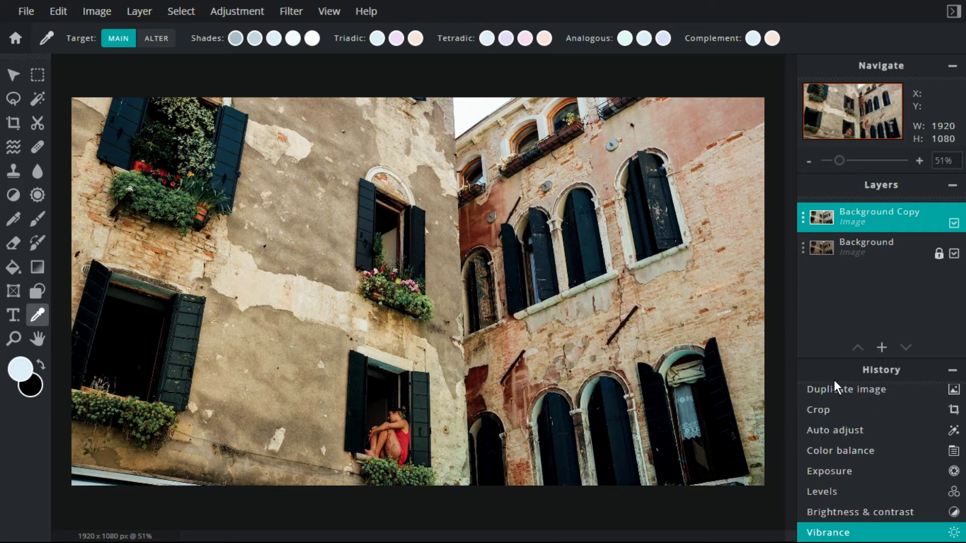
- Apply a light Sharpen filter to the Background Copy layer, judging the amount on the flower-covered window up close
drag(840, 161, 860, 156)
drag(851, 116, 825, 95)
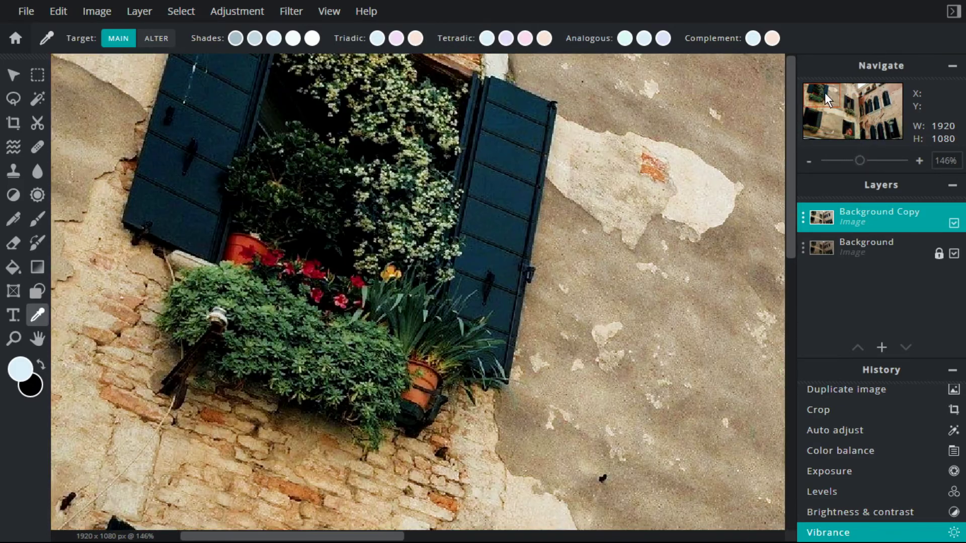
click(293, 11)
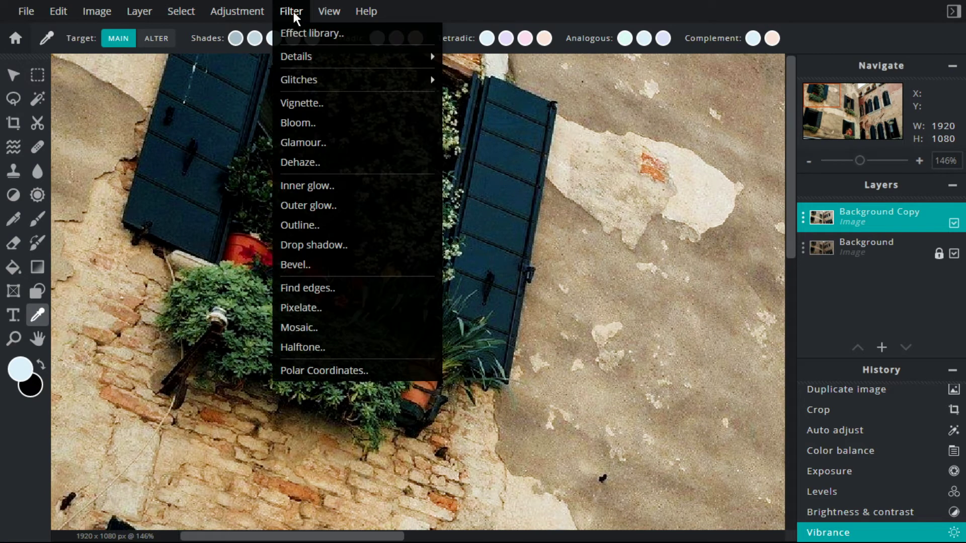
mouse_move(325, 59)
click(445, 49)
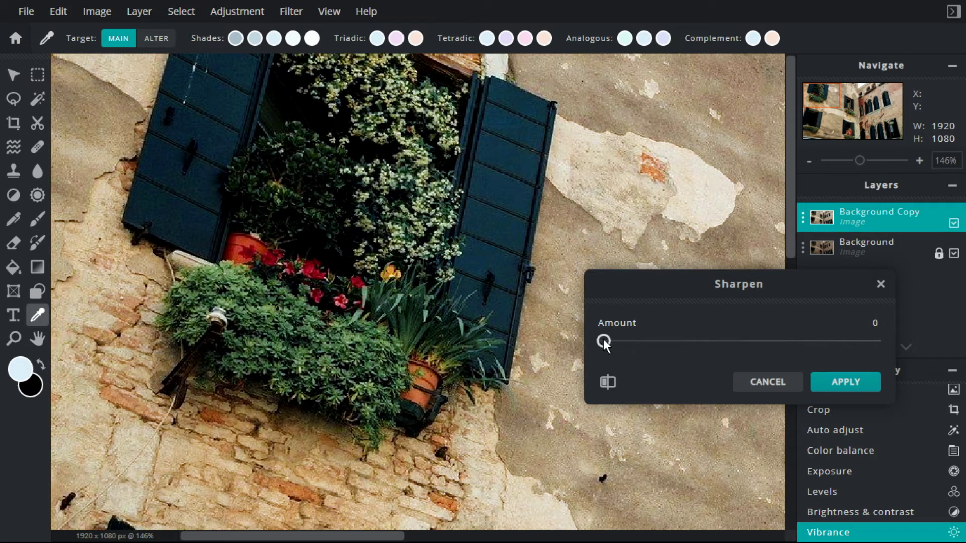
click(624, 343)
click(645, 342)
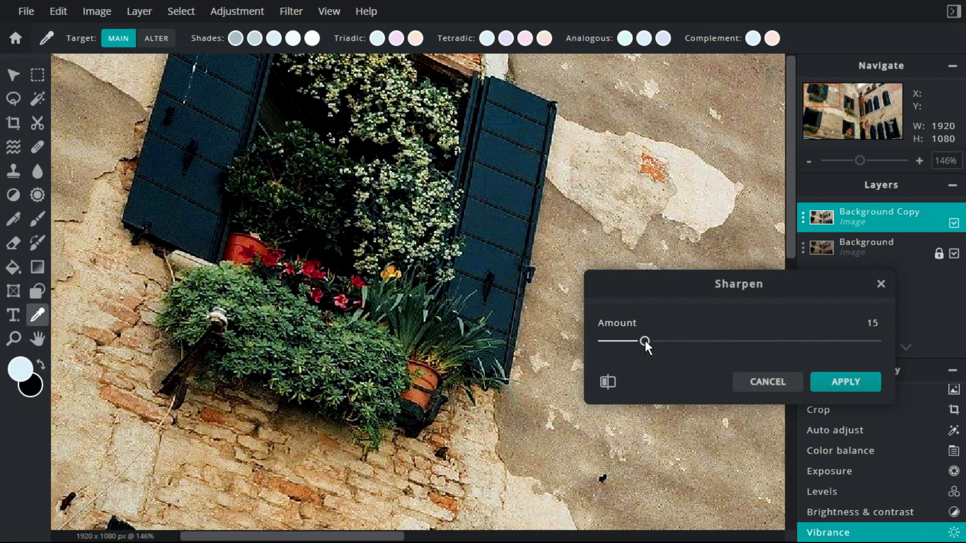
click(633, 342)
click(839, 382)
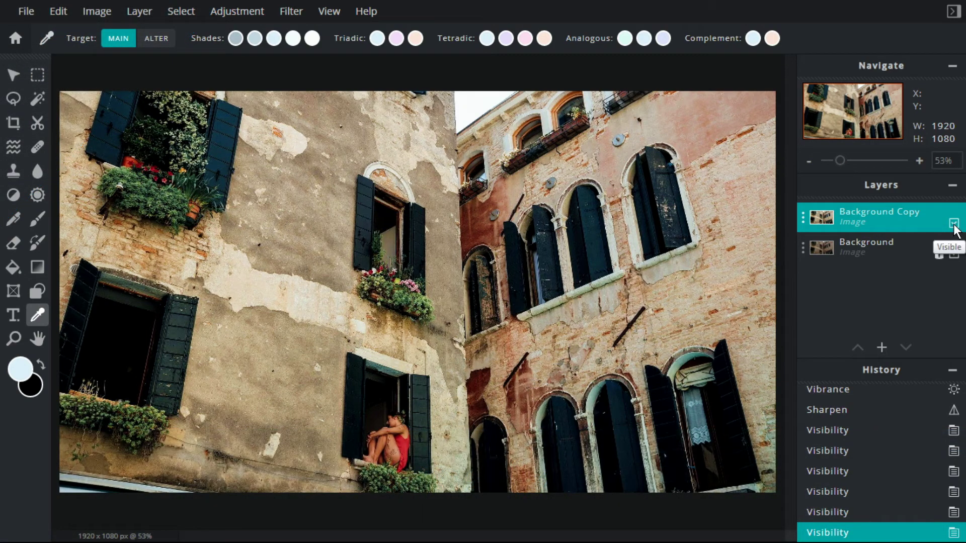
- Compare the sharpened photo with the original by toggling the Background Copy layer's visibility, leaving the layer shown
click(954, 222)
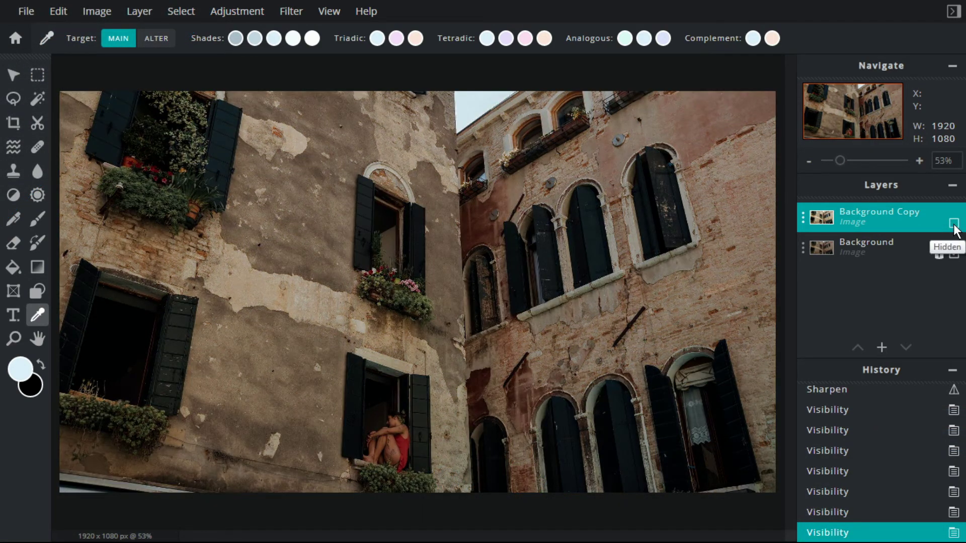
click(954, 223)
click(954, 223)
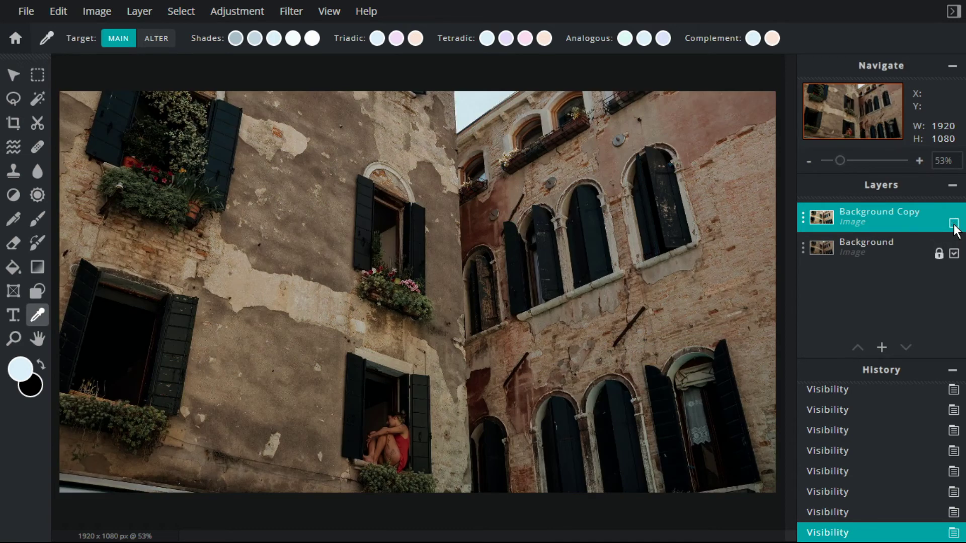
click(954, 222)
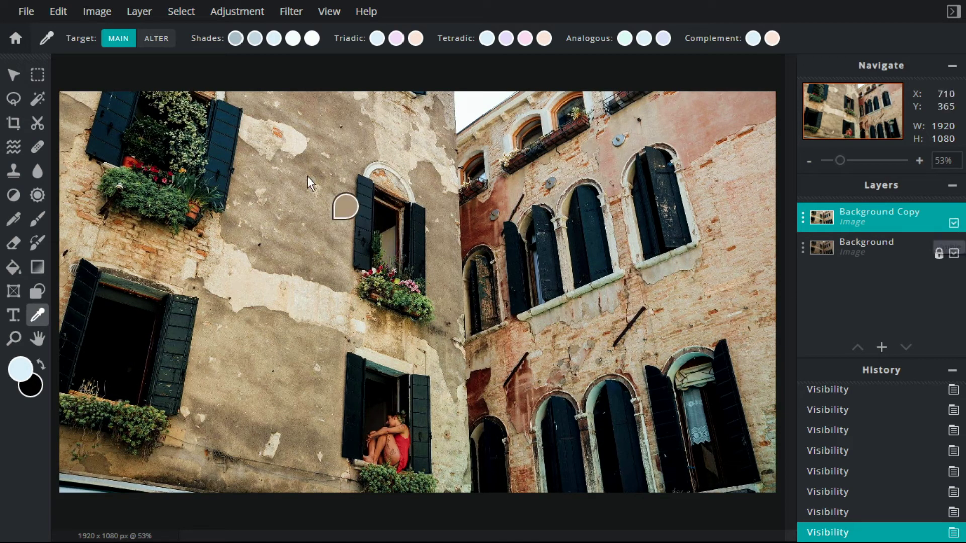
- Apply a Highlights & shadows adjustment to the Background Copy layer with highlights at 50 and shadows at 25
click(231, 11)
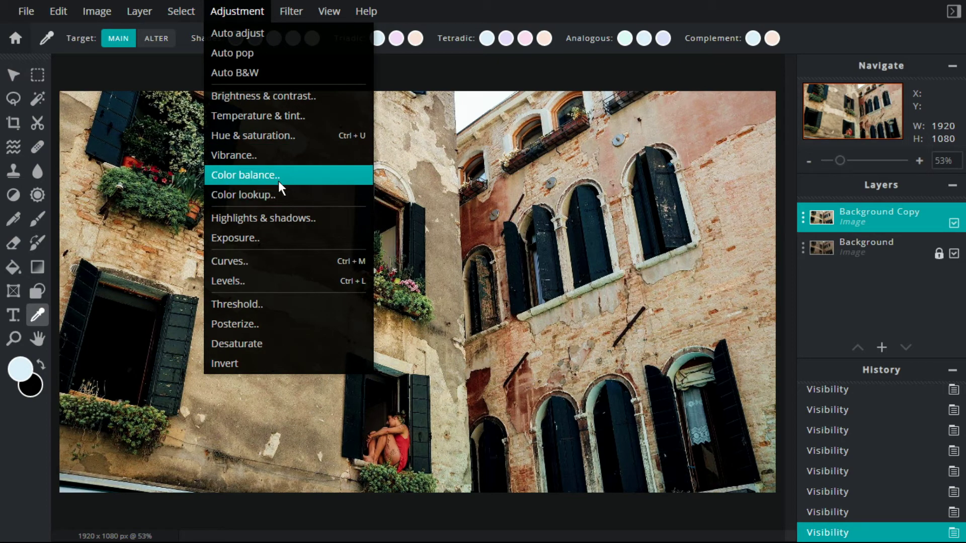
click(287, 218)
drag(740, 336, 769, 335)
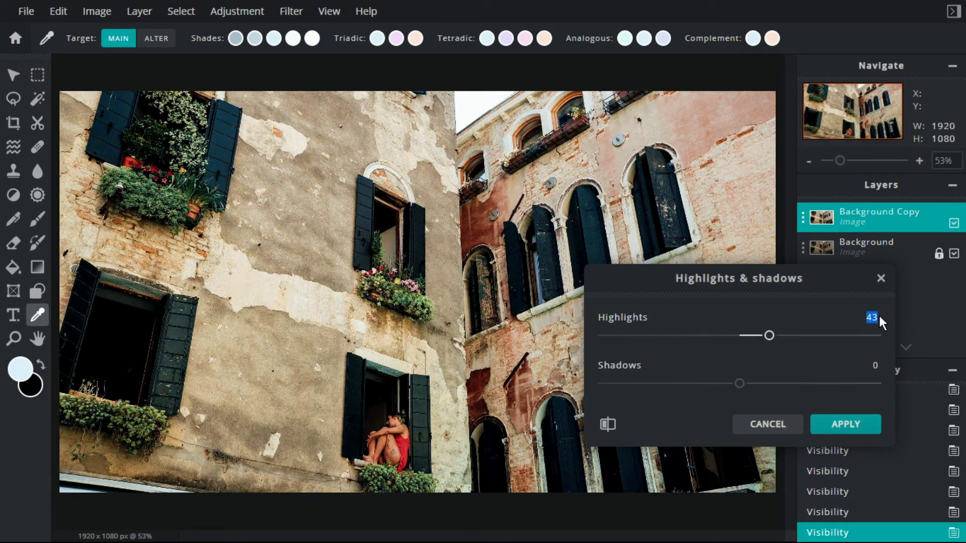
text(50)
drag(739, 383, 753, 382)
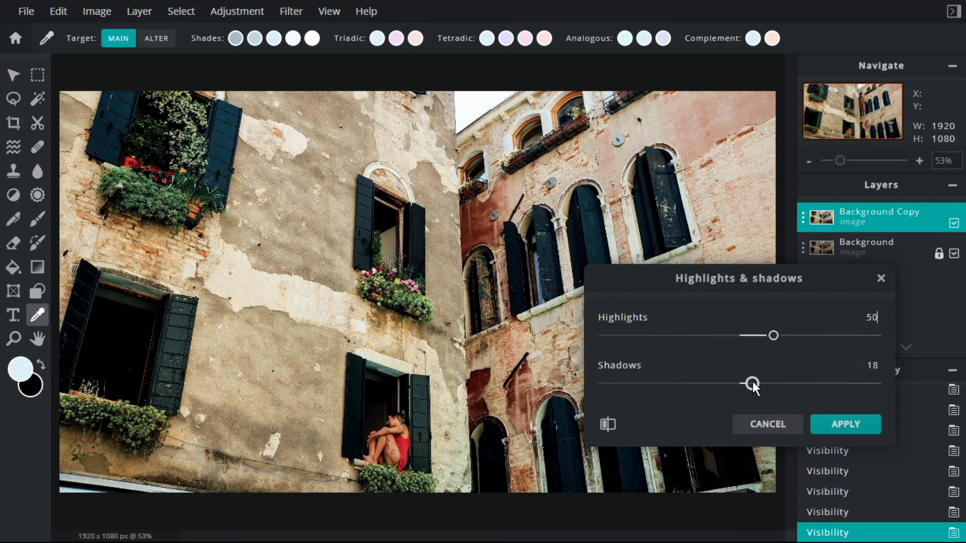
click(870, 365)
text(25)
click(835, 420)
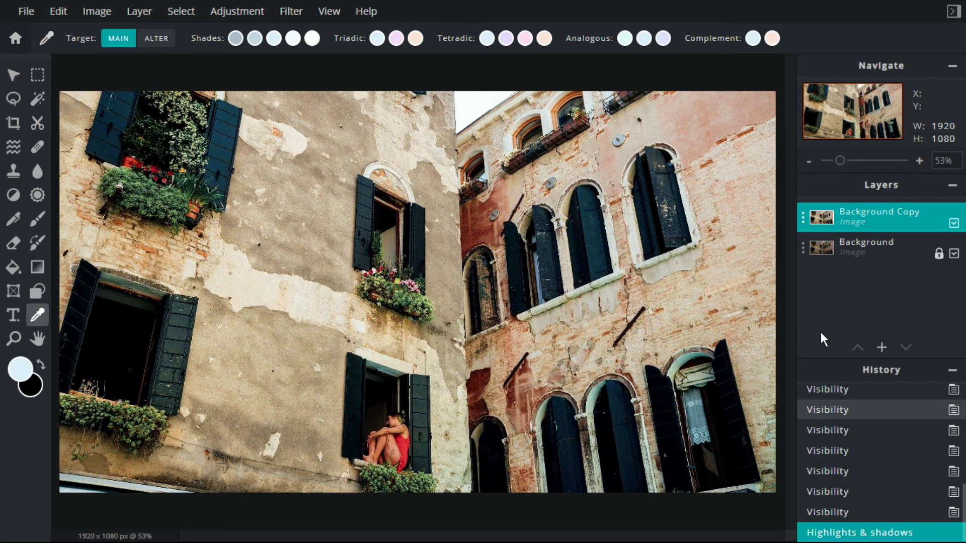
- Hide and reshow the Background Copy layer to compare the highlight and shadow edit with the original photo
drag(839, 160, 841, 163)
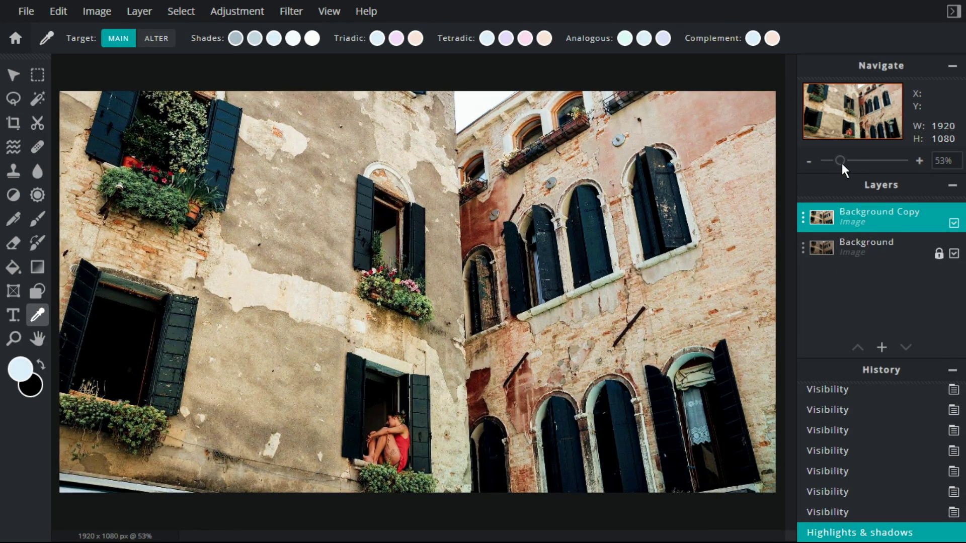
click(954, 223)
click(954, 226)
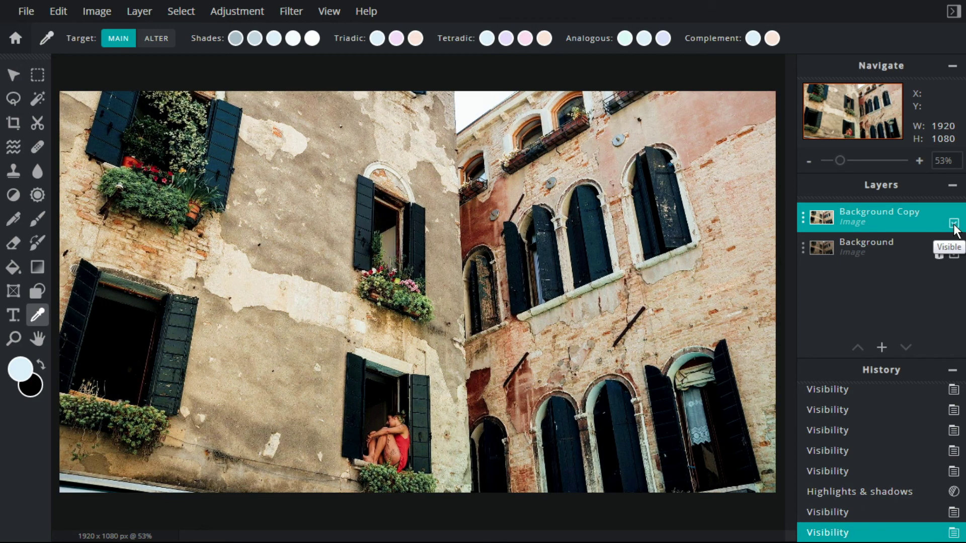
- Open the save settings for the edited photo and move the Save image dialog to the middle of the canvas
click(29, 13)
click(68, 132)
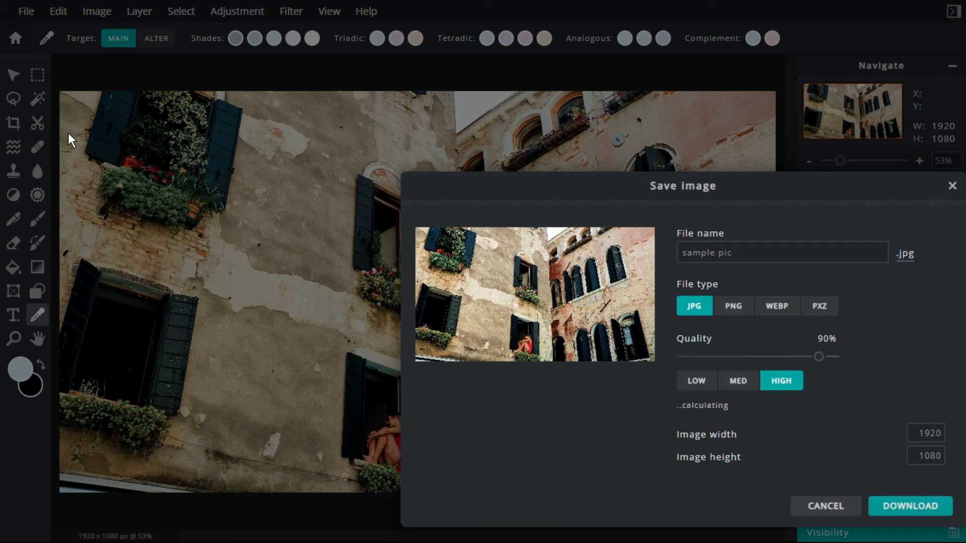
drag(547, 189, 393, 119)
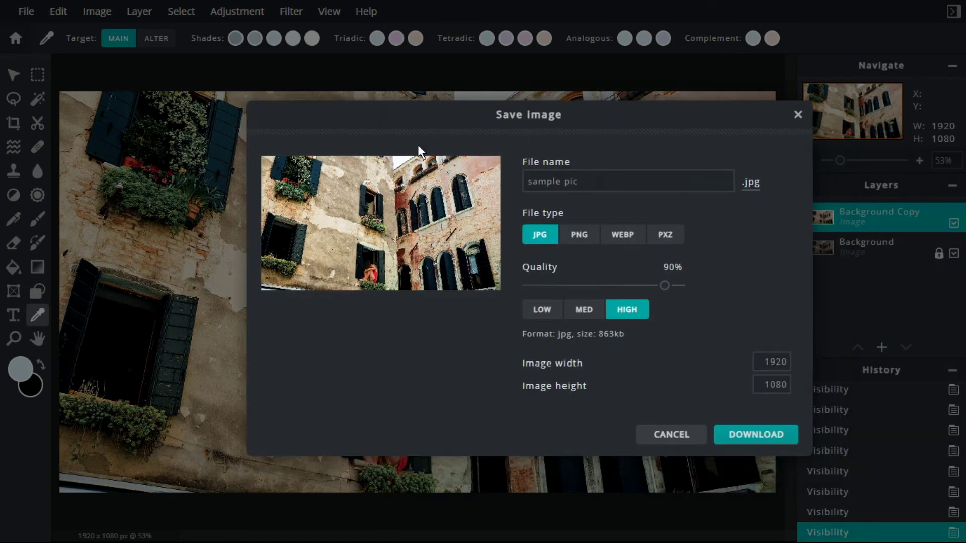